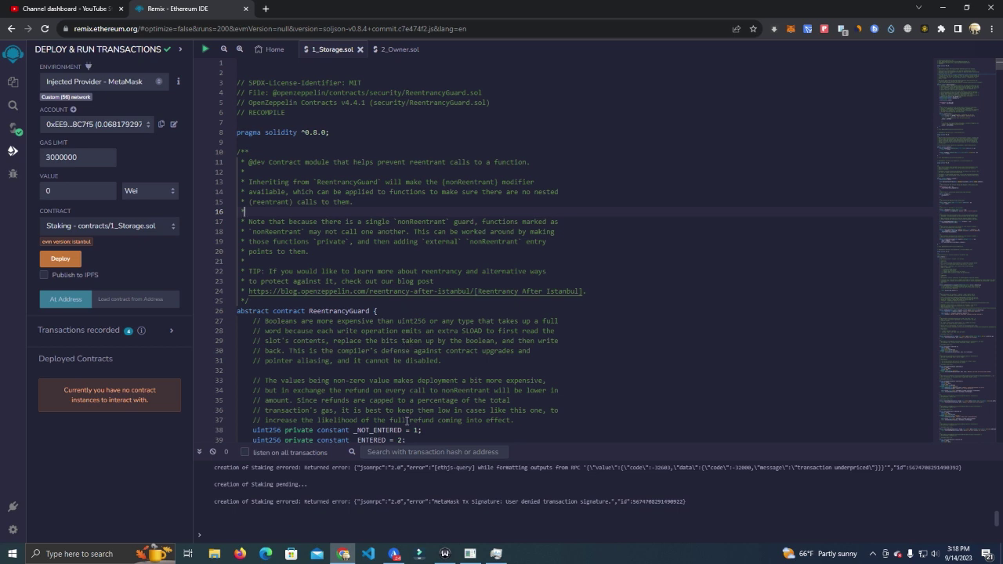
Review the Blockchain Solutions channel info in Telegram, then minimize Telegram
left_click(395, 553)
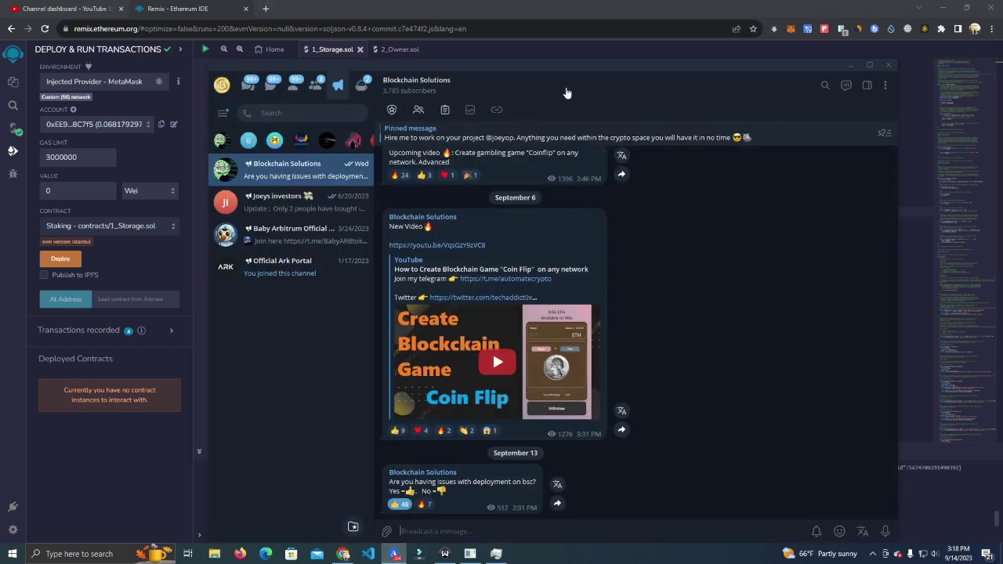
left_click(567, 93)
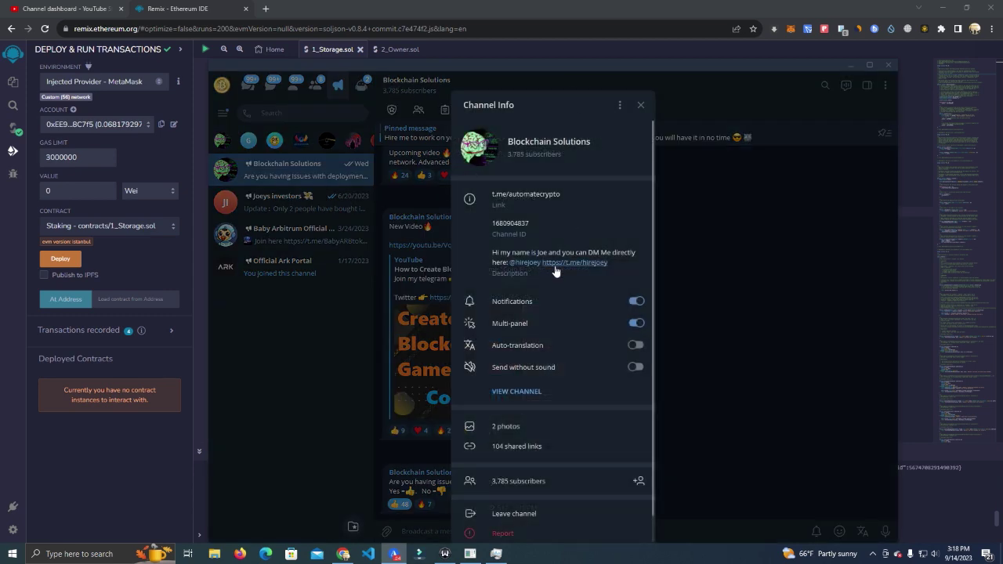
left_click(698, 223)
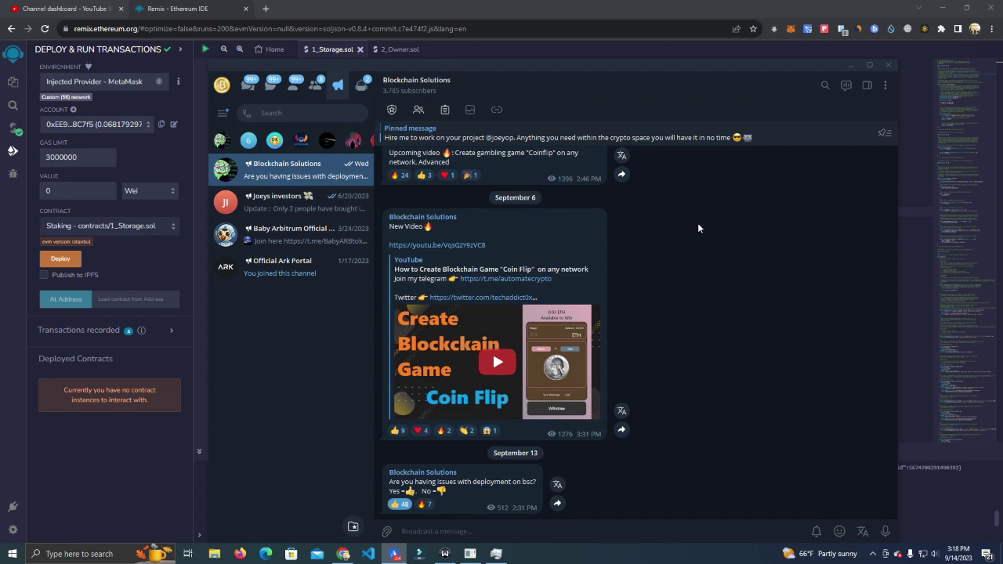
left_click(579, 85)
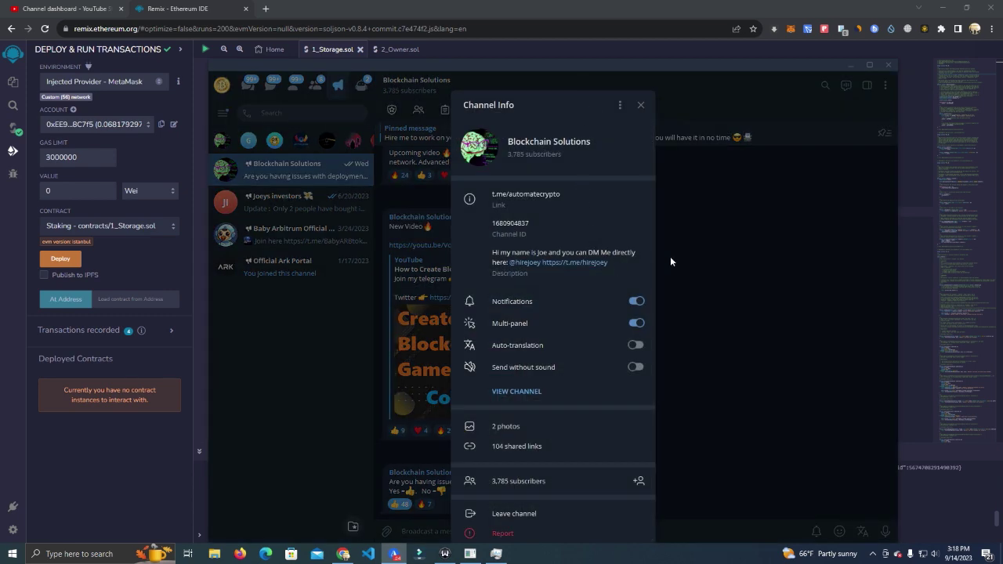
left_click(676, 234)
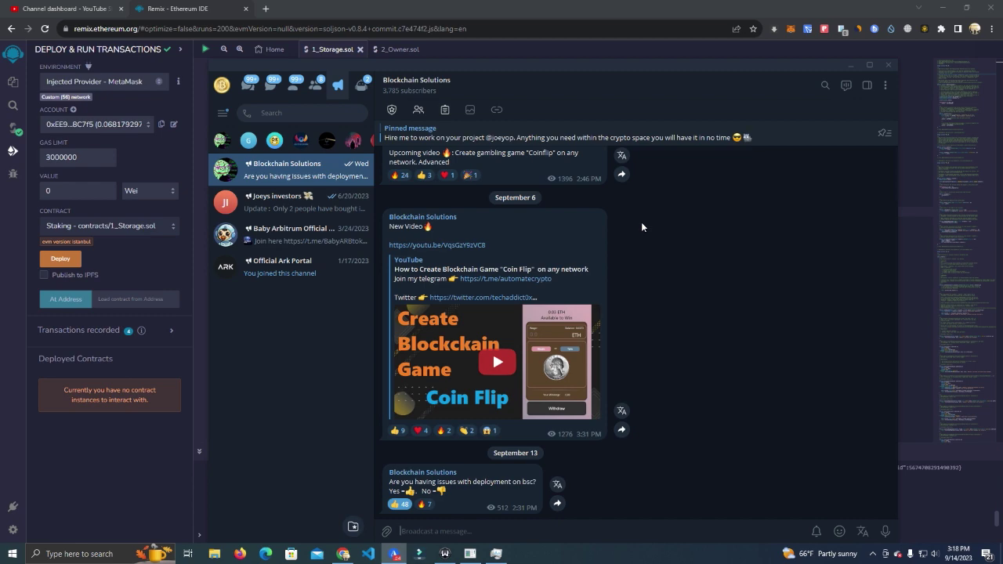
left_click(515, 92)
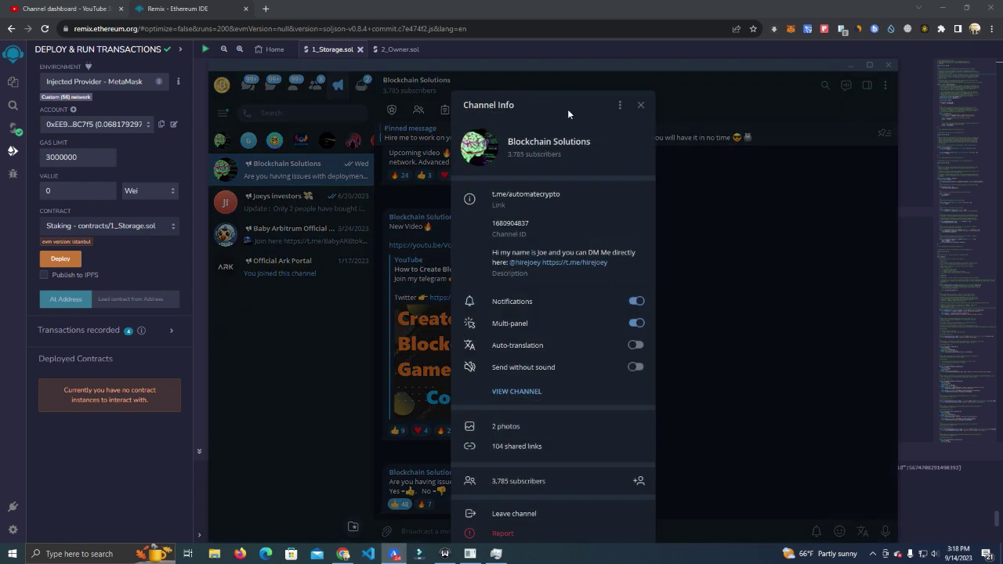
left_click(639, 107)
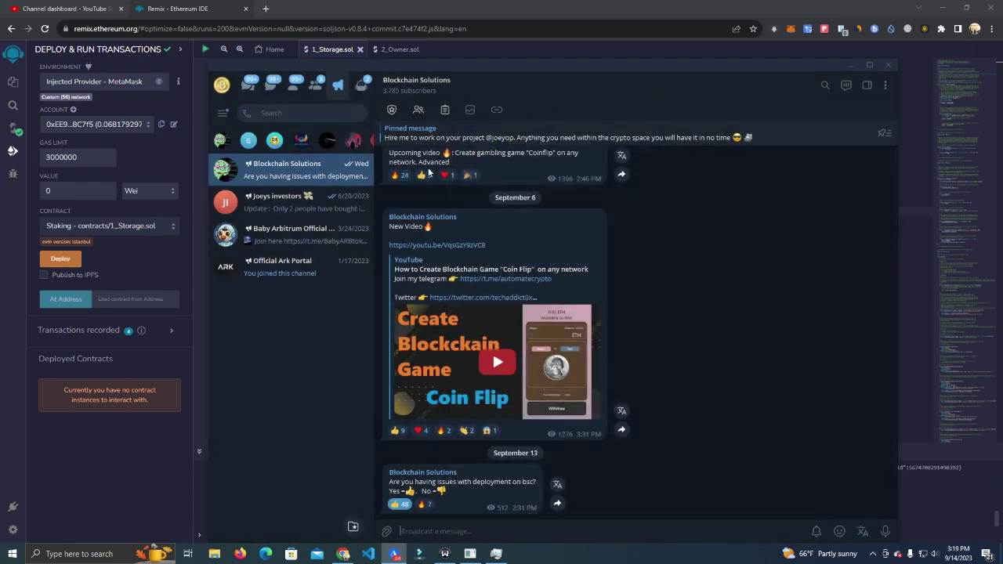
left_click(851, 65)
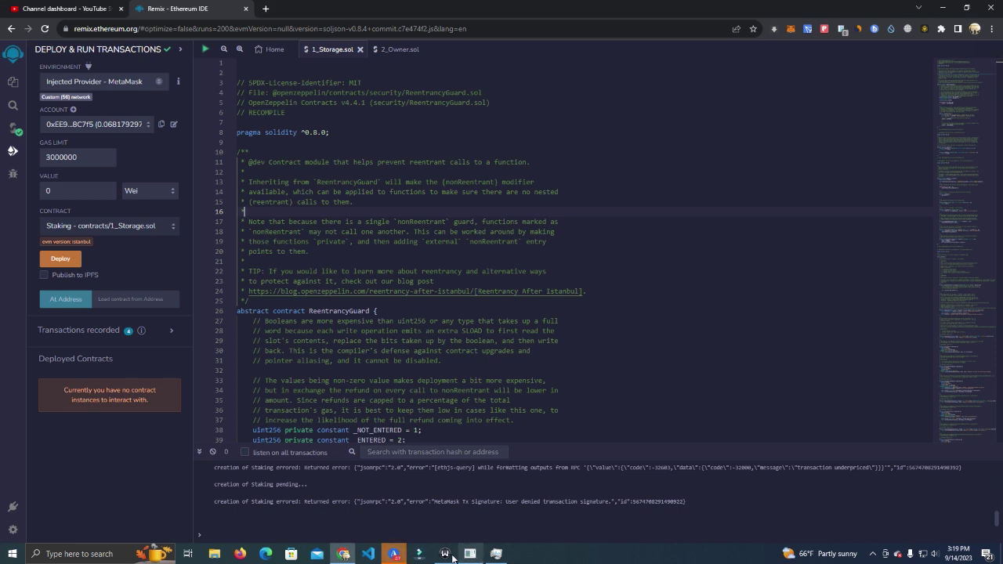
Dismiss the taskbar menu and check the Solidity Compiler panel before returning to Deploy & Run
right_click(395, 554)
left_click(479, 362)
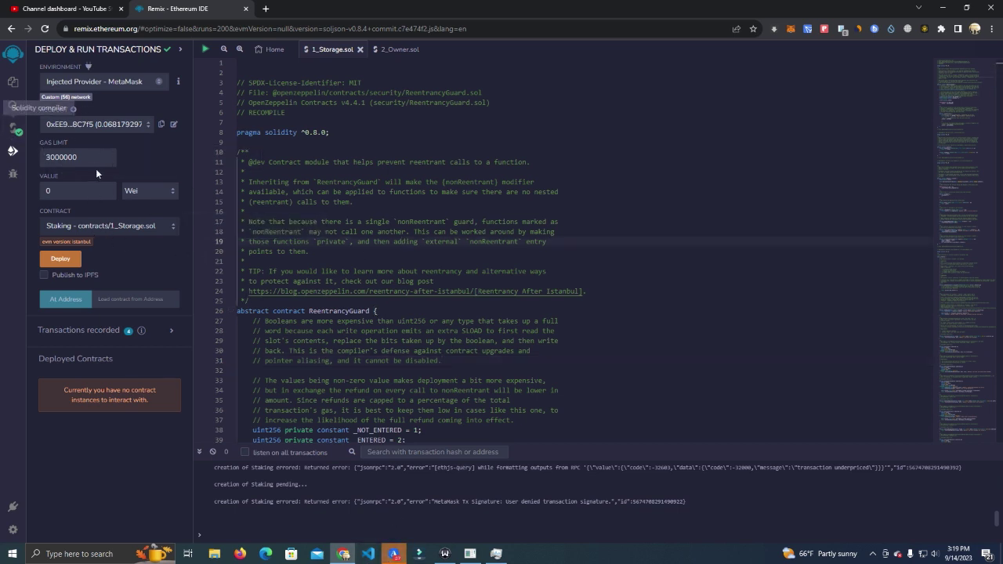
left_click(14, 135)
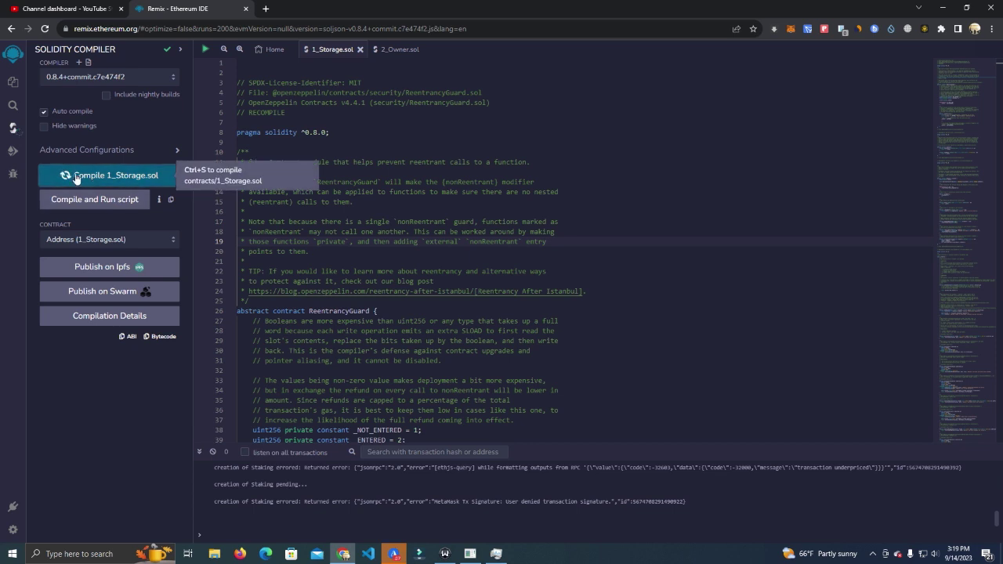
left_click(13, 151)
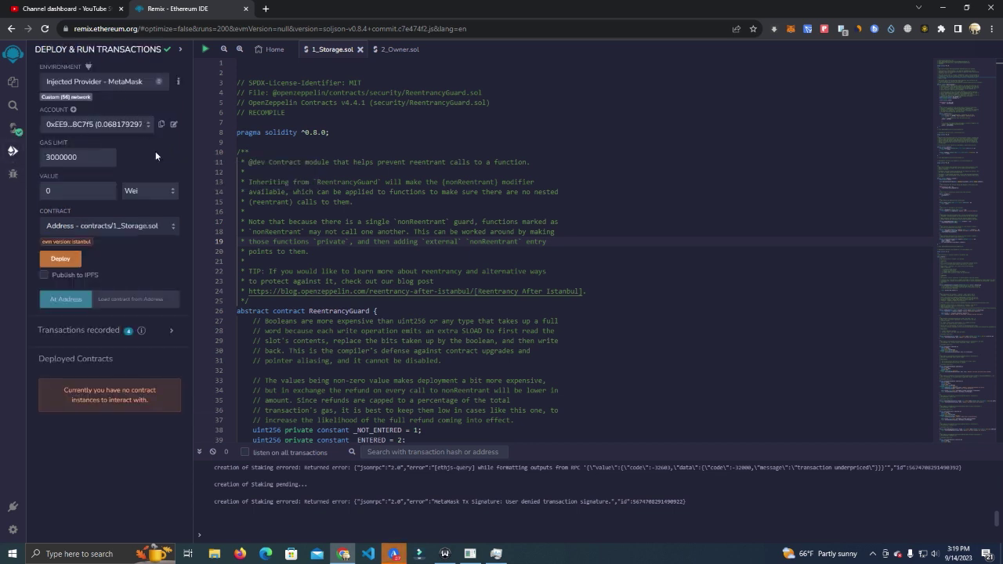
Select Staking in the Contract dropdown and deploy it
left_click(94, 227)
left_click(102, 335)
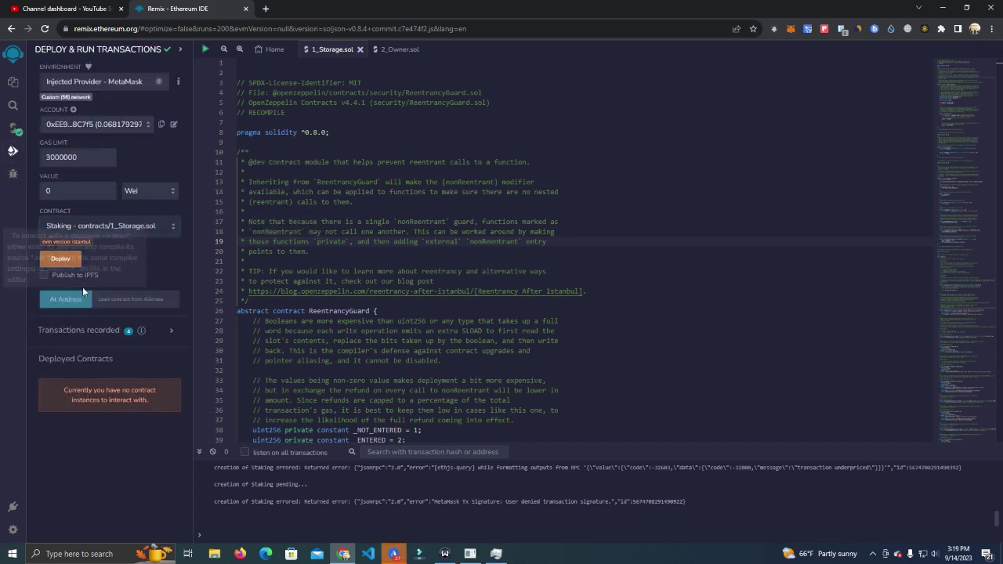
left_click(61, 259)
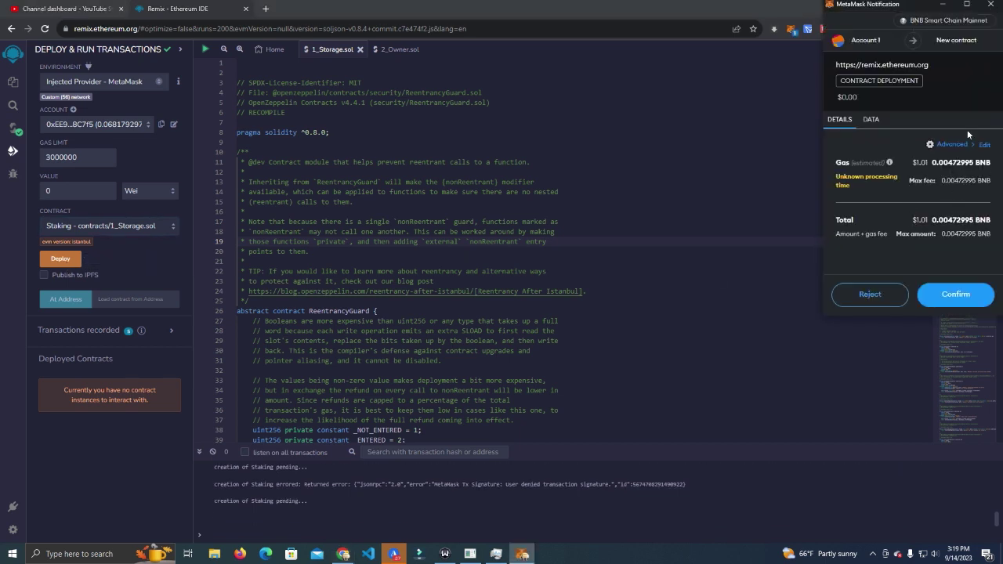
Confirm the deployment in MetaMask, check its underpriced failure in Activity, and deploy Staking again
left_click(967, 298)
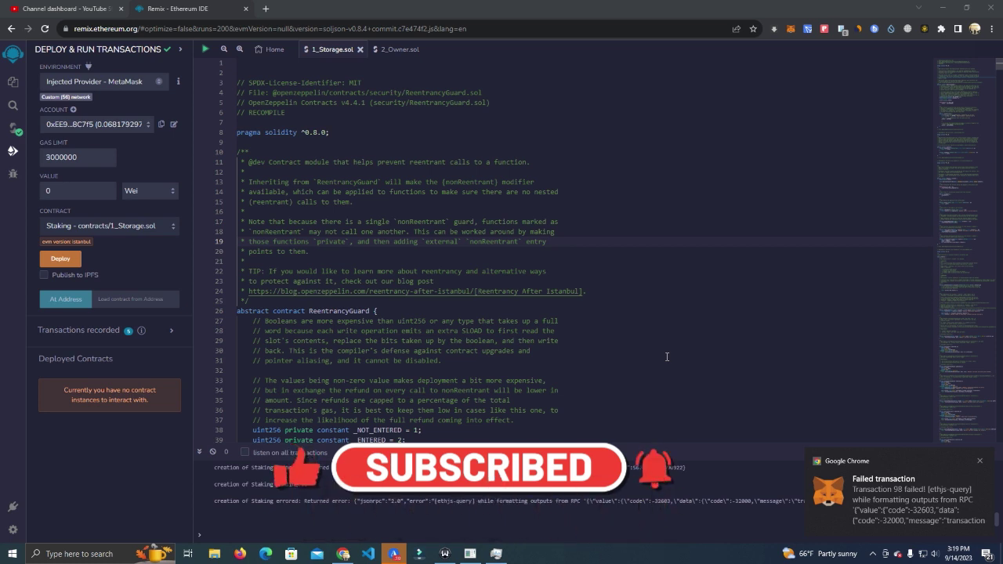
left_click(791, 29)
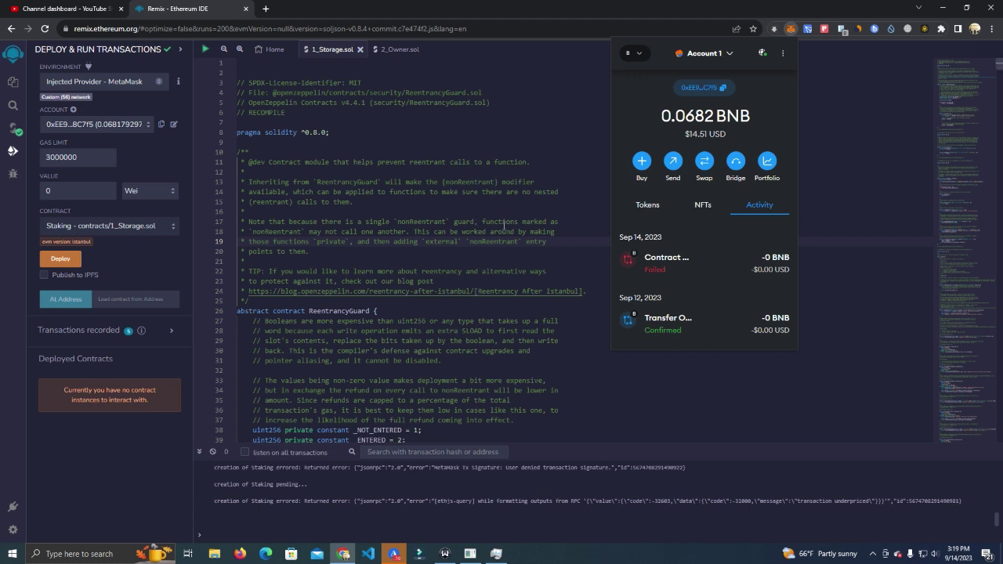
left_click(549, 291)
left_click(61, 259)
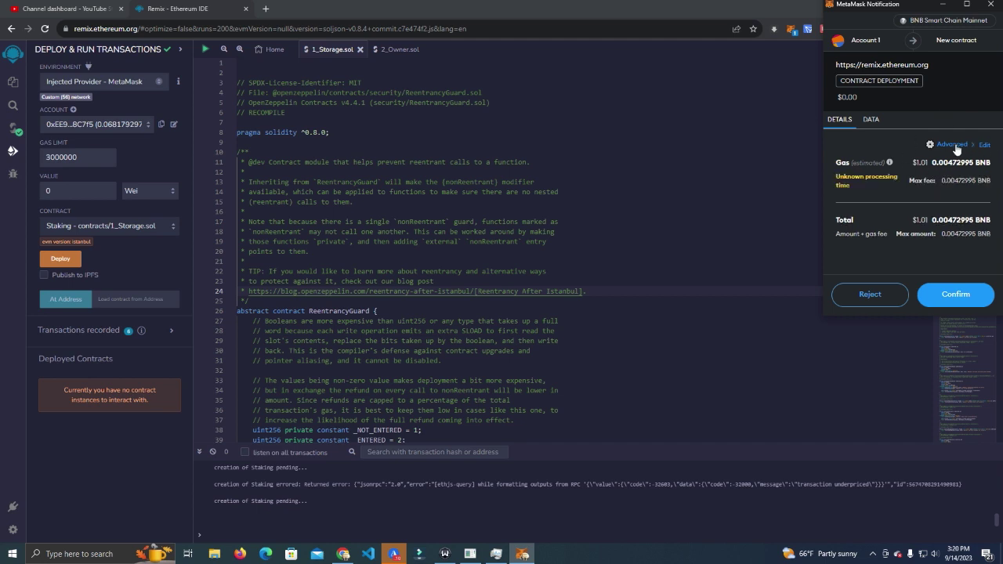
Set Max base fee and Priority Fee to 3 GWEI in MetaMask's advanced gas settings
left_click(954, 146)
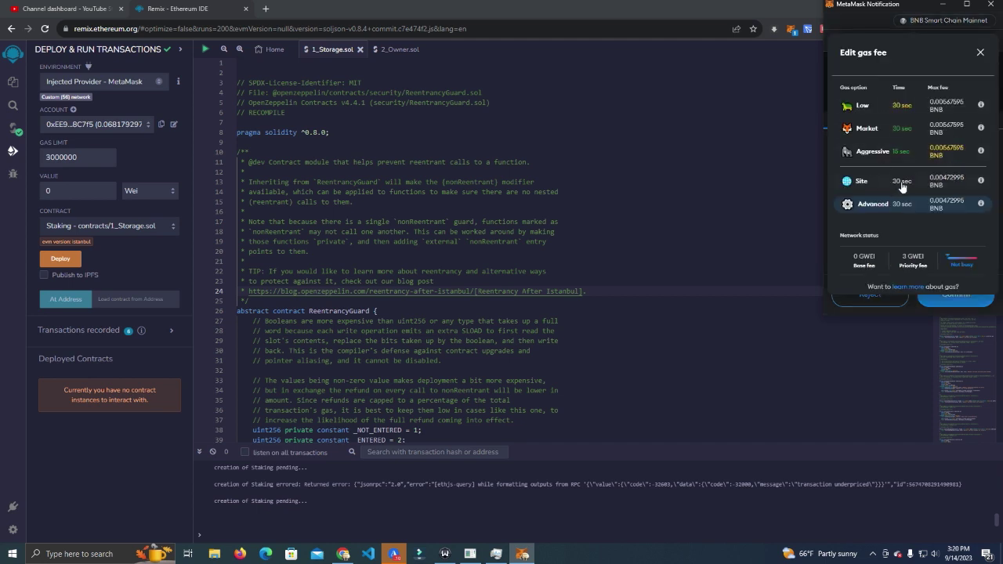
left_click(875, 207)
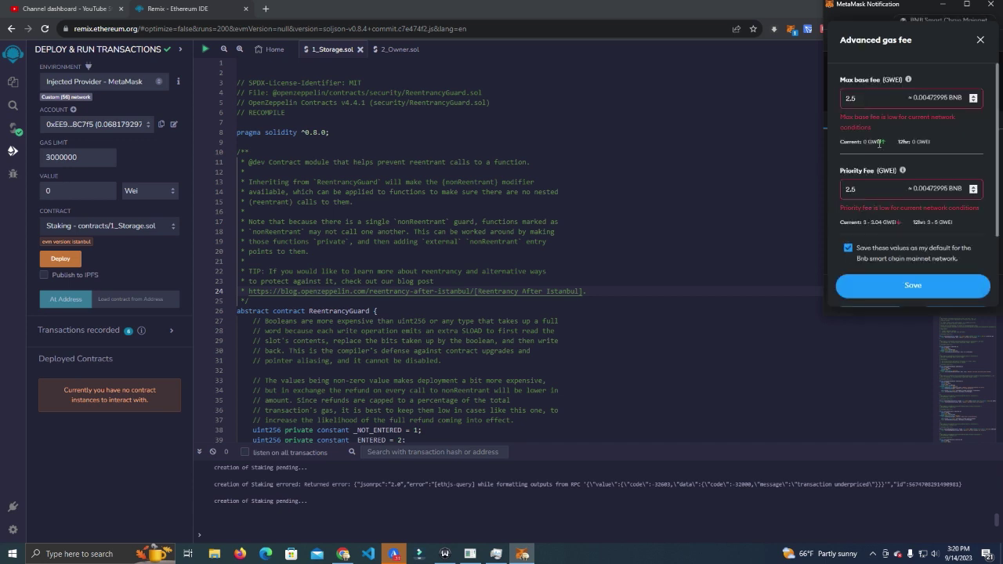
left_click(864, 99)
double_click(864, 99)
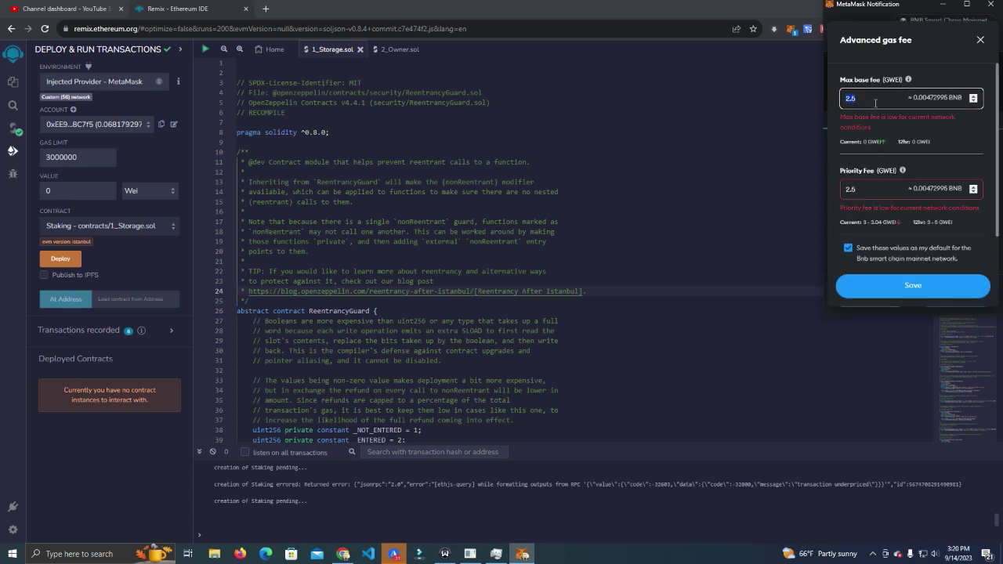
mouse_move(871, 98)
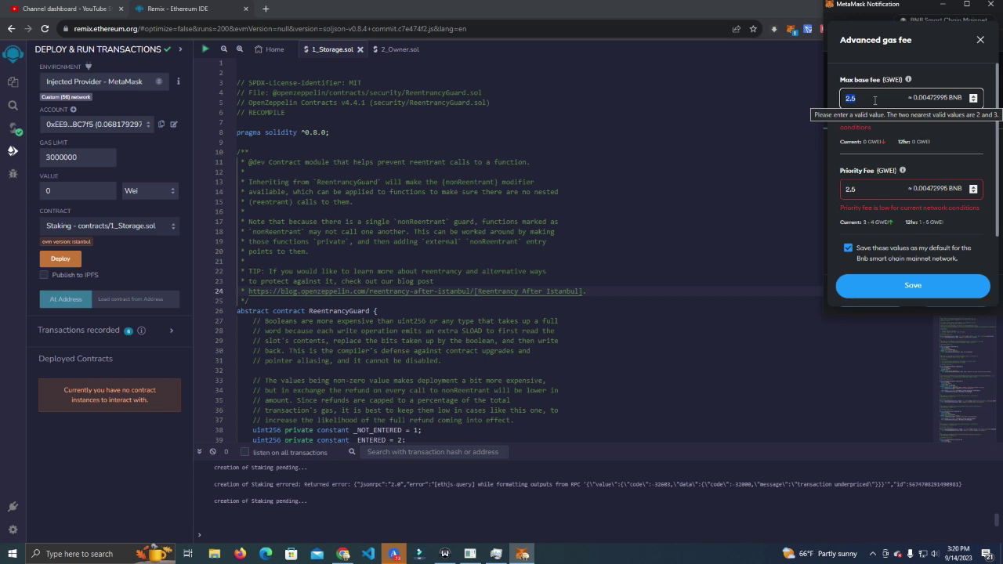
type("3")
double_click(873, 164)
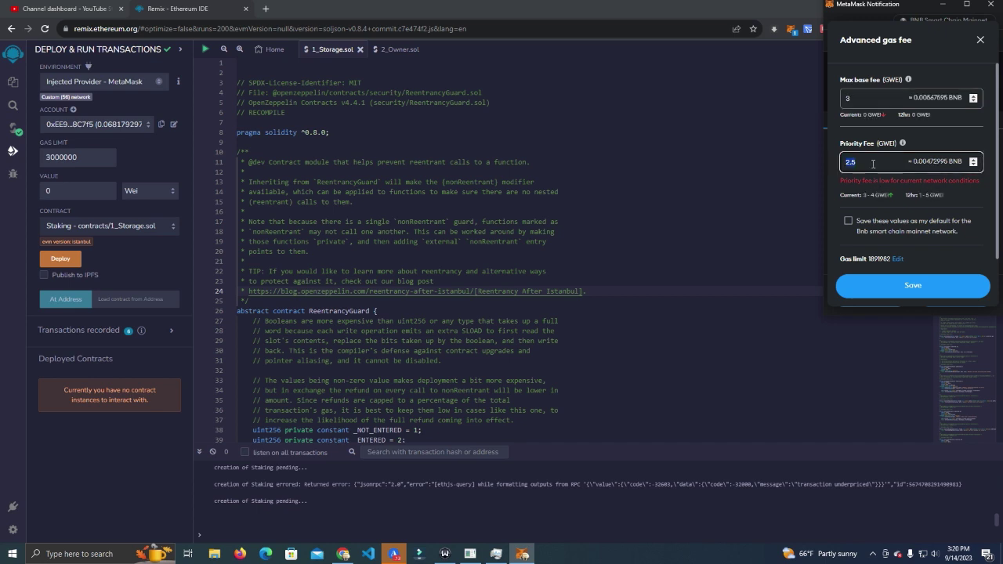
type("3")
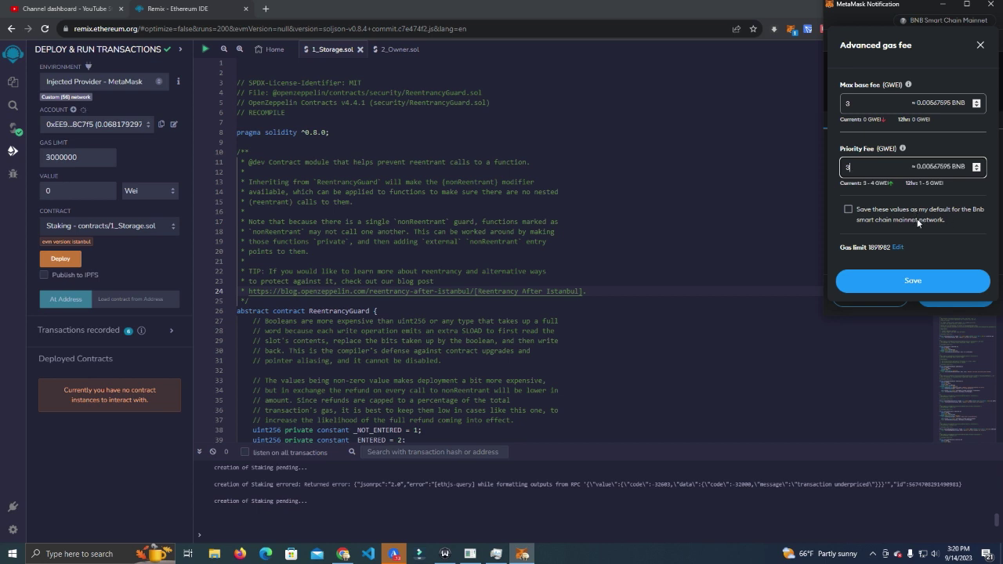
Save the 3 GWEI fees as the network default and reject this deployment
left_click(849, 210)
left_click(958, 280)
left_click(886, 289)
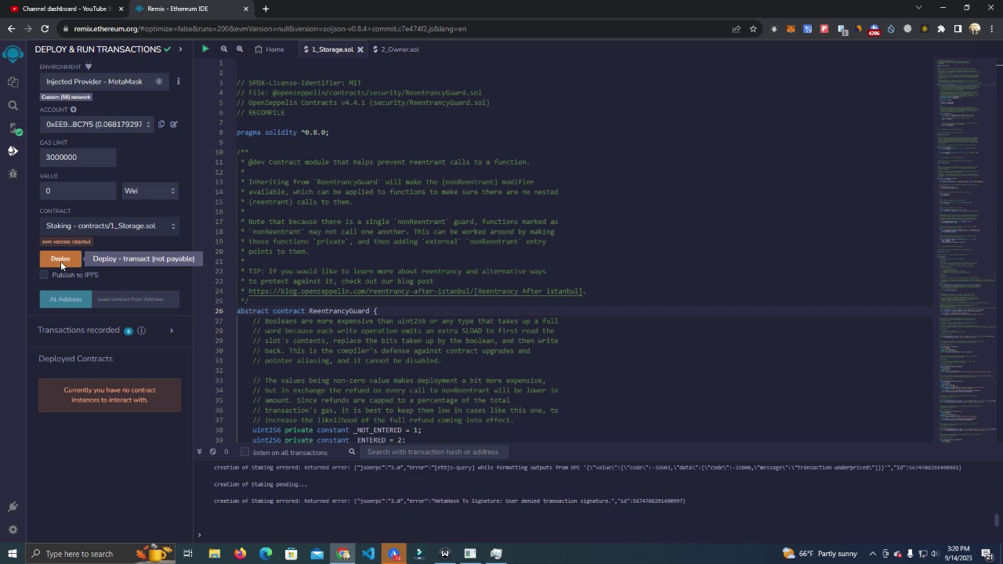
Deploy Staking and confirm it in MetaMask at the $1.21 gas estimate
left_click(61, 259)
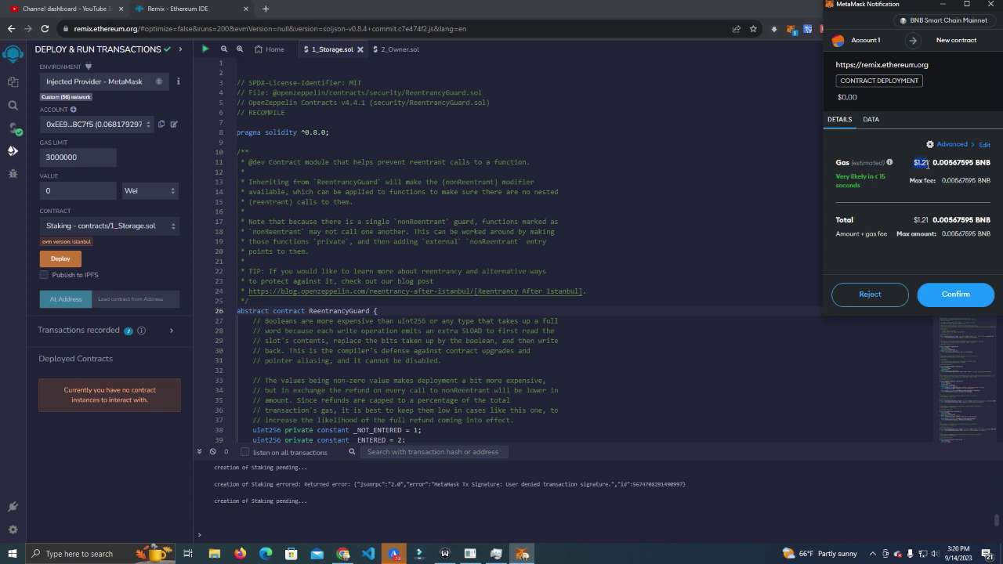
left_click_drag(915, 163, 929, 169)
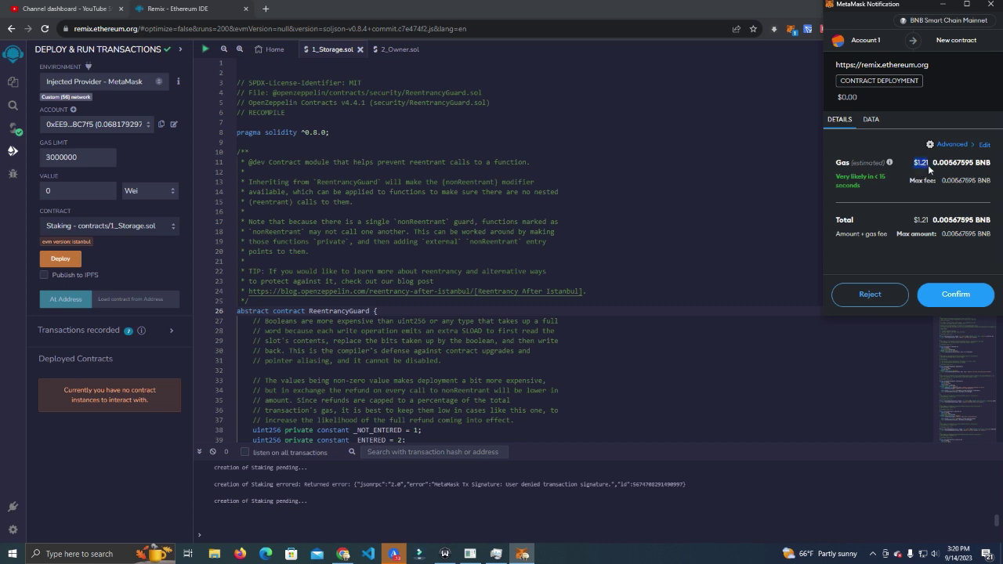
left_click(964, 298)
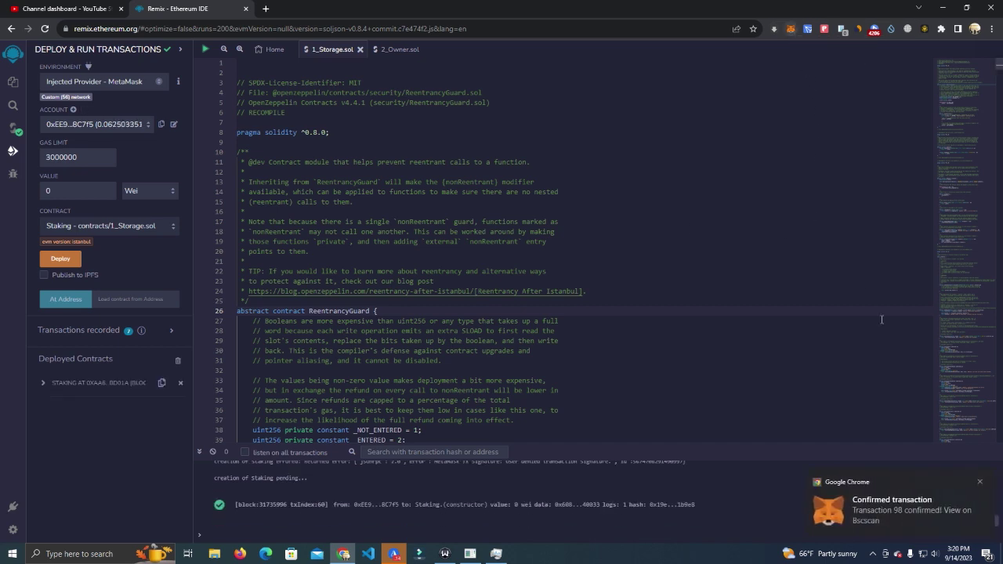
Verify the deployment succeeded on BscScan, open the new contract's page, and check MetaMask activity
left_click(880, 509)
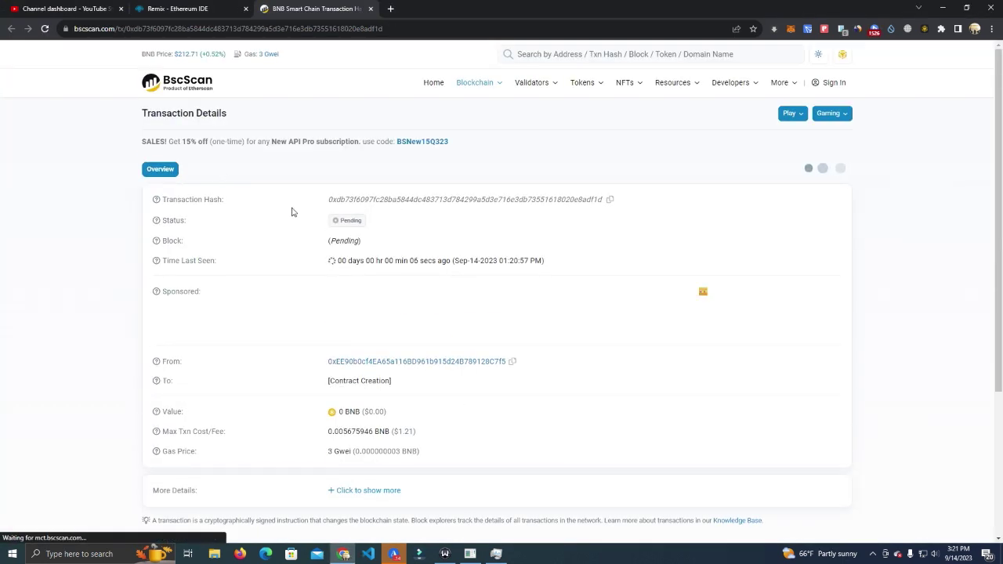
left_click(45, 30)
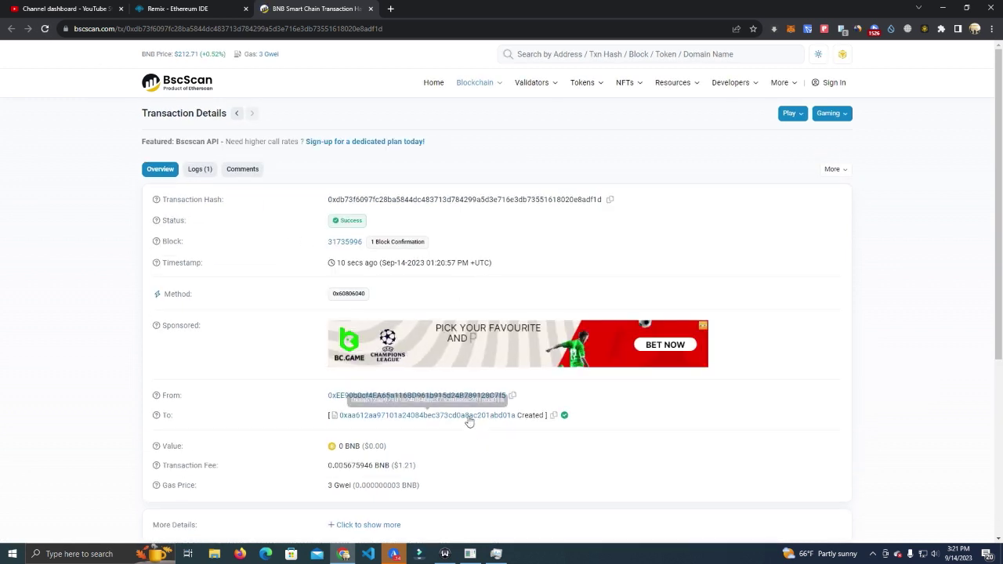
left_click(468, 417)
scroll(499, 335, "down", 1)
scroll(499, 335, "up", 1)
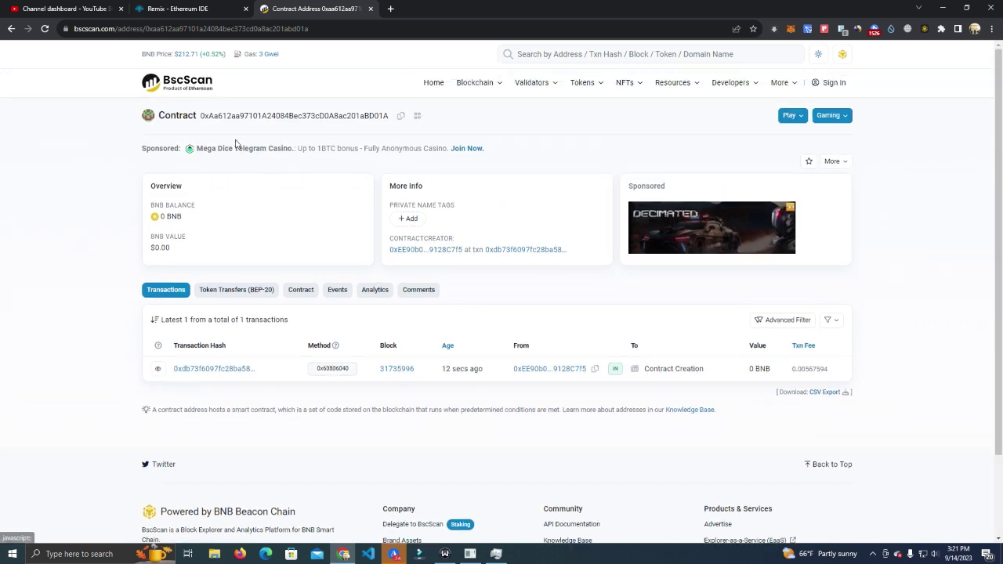
left_click(795, 31)
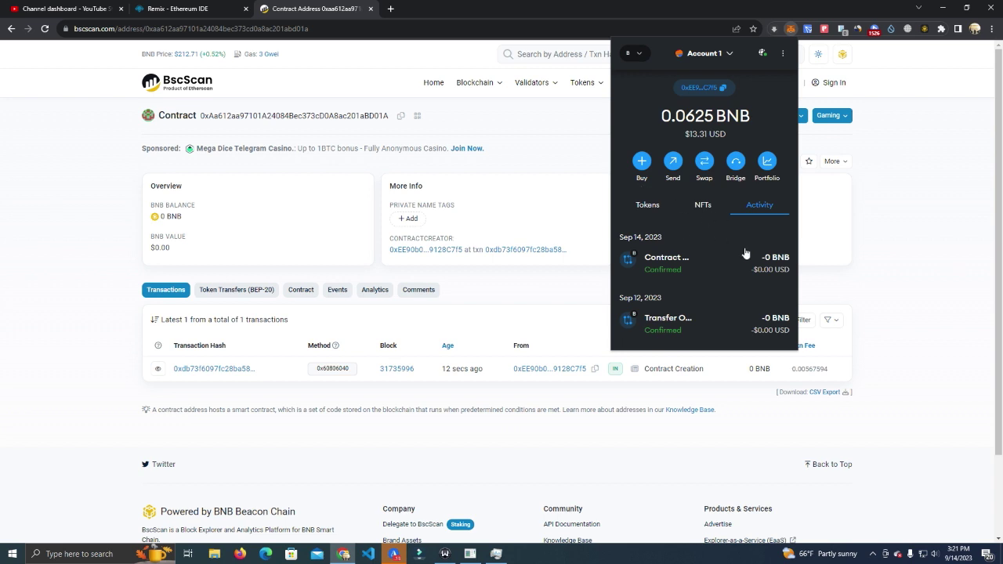
Return to the Remix tab showing the deployed Staking instance and confirmed constructor transaction
left_click(200, 9)
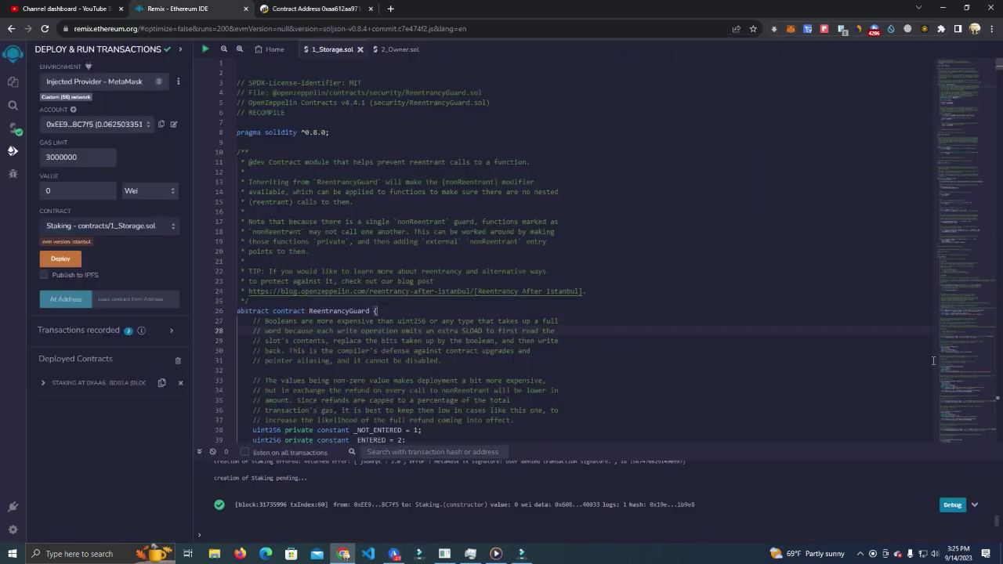